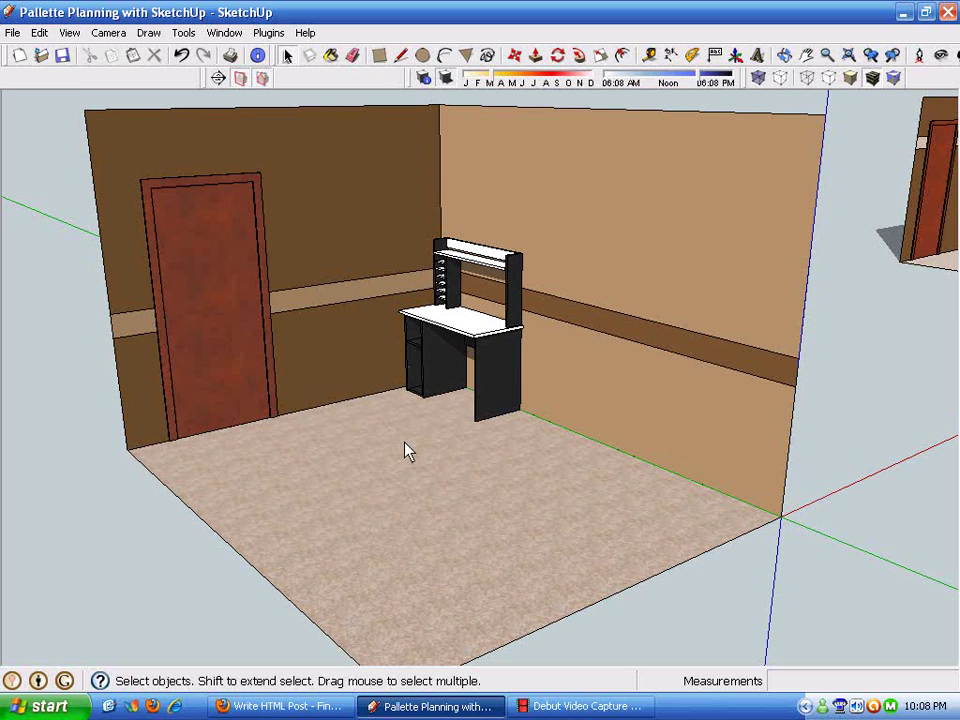
pyautogui.click(492, 384)
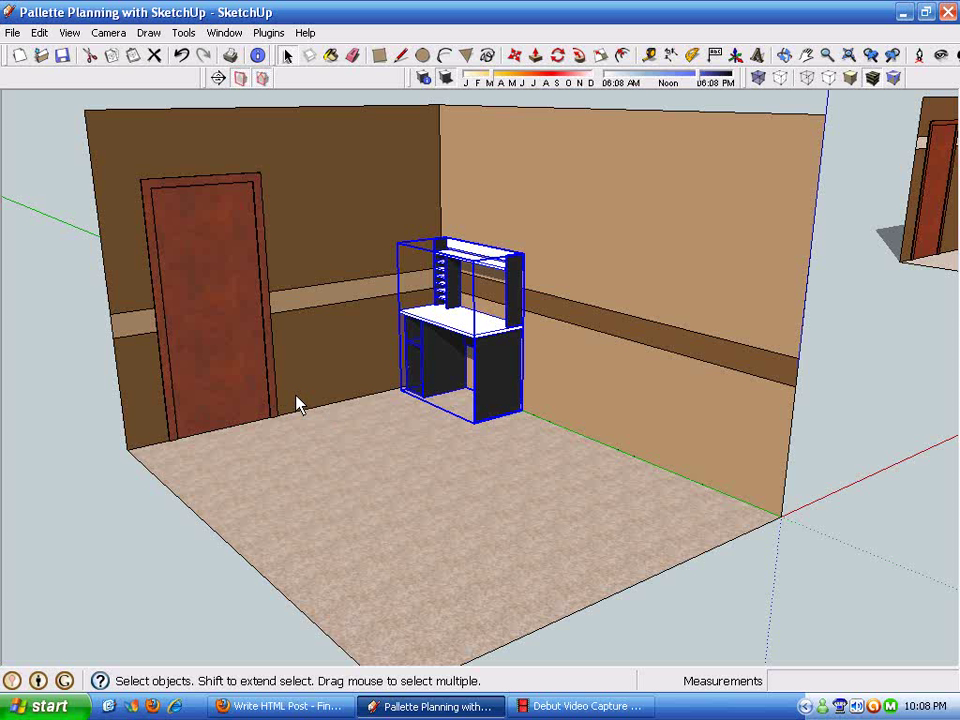
pyautogui.click(96, 551)
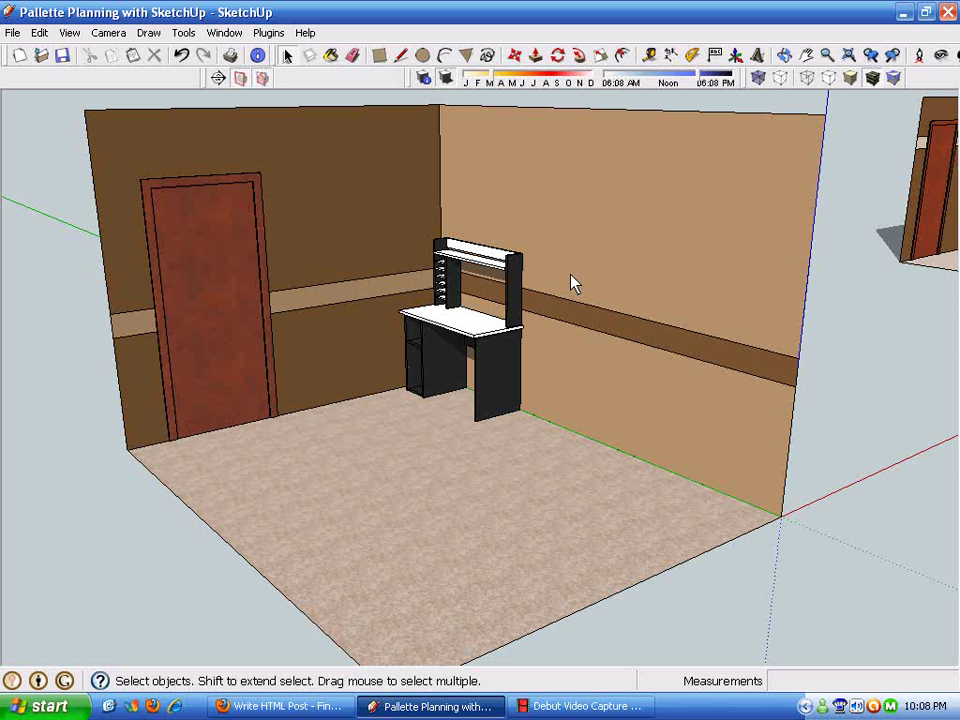
pyautogui.moveTo(570, 275)
pyautogui.mouseDown(button='middle')
pyautogui.moveTo(568, 326)
pyautogui.moveTo(576, 312)
pyautogui.mouseUp(button='middle')
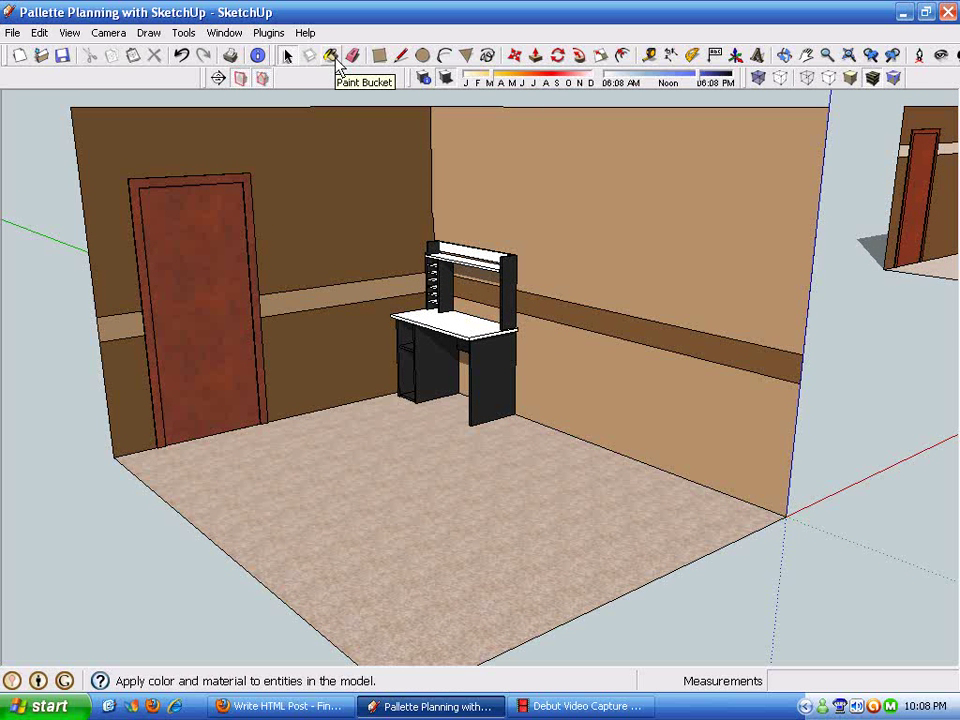
# Try painting the upper section of the doorless wall brown from the Colors material library and undo the paint
pyautogui.click(334, 60)
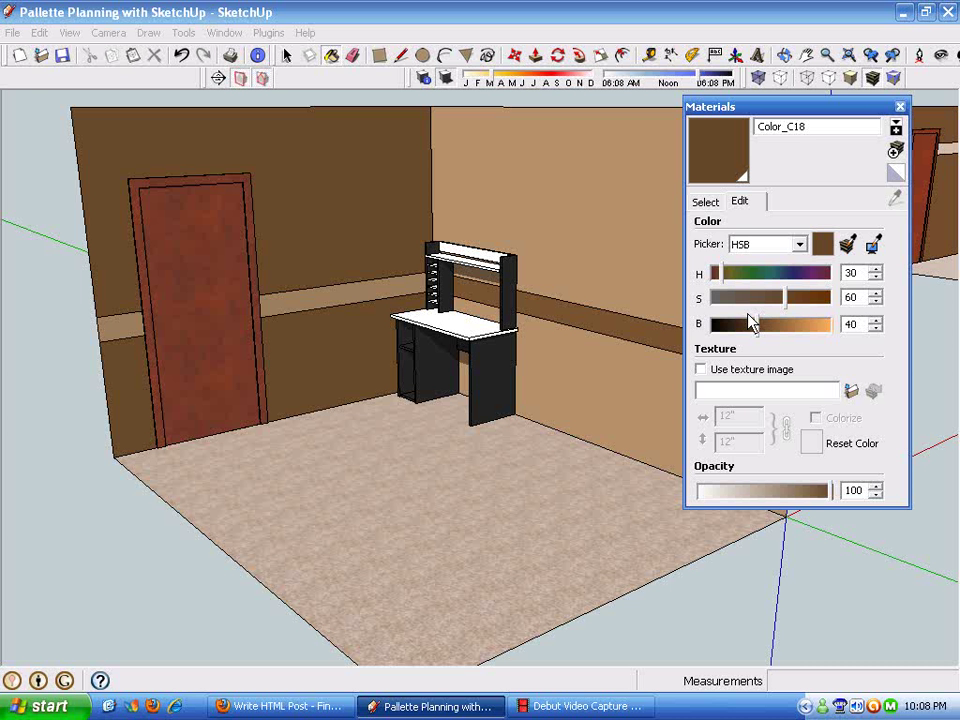
pyautogui.click(705, 201)
pyautogui.click(877, 228)
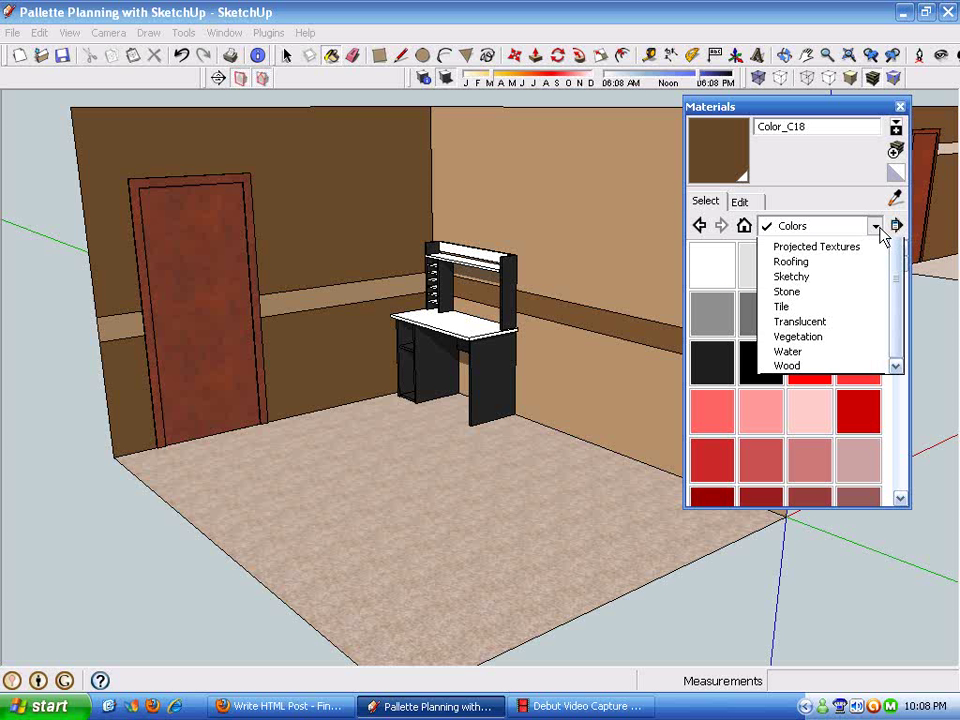
pyautogui.click(804, 260)
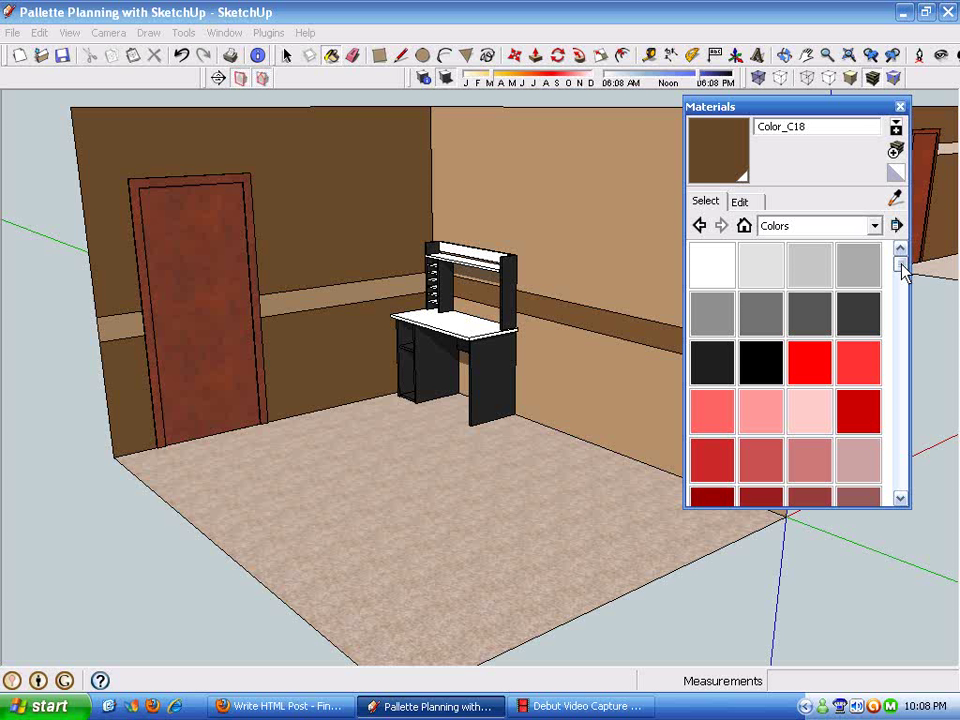
pyautogui.moveTo(901, 265); pyautogui.dragTo(902, 310)
pyautogui.click(770, 412)
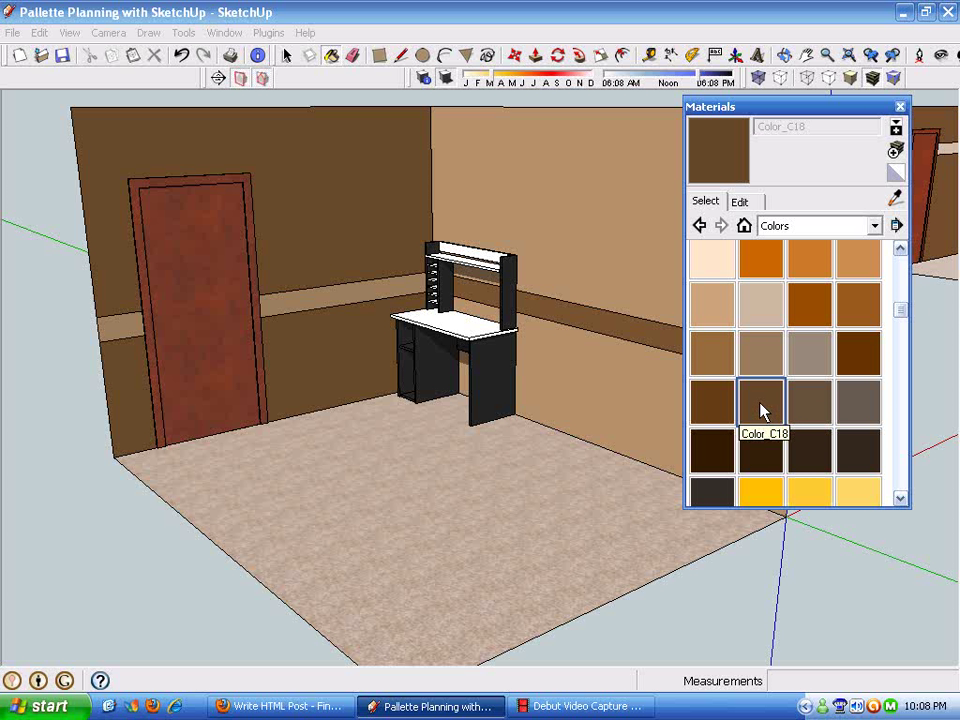
pyautogui.click(740, 202)
pyautogui.click(705, 202)
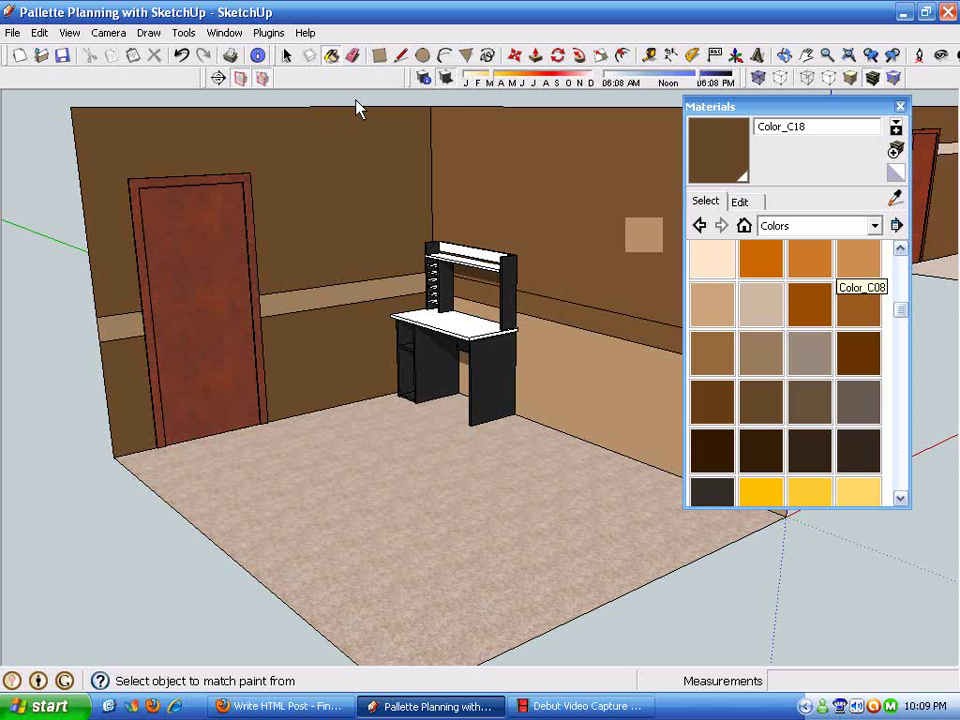
pyautogui.click(181, 55)
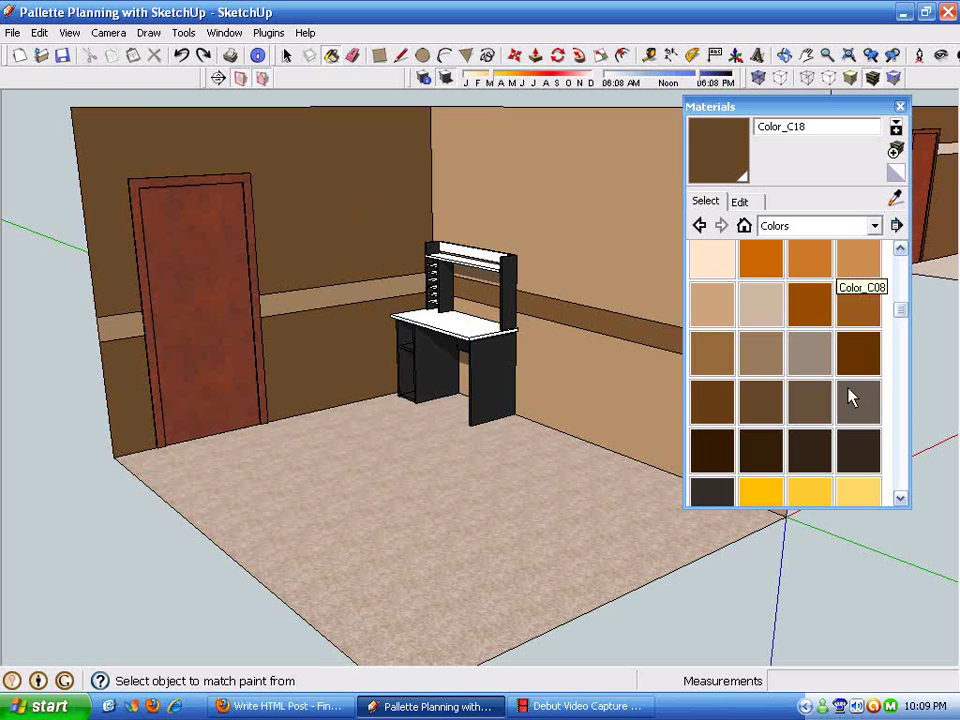
# Sample the doorless wall's paint, inspect its HSB colour settings and close the Materials window
pyautogui.press('space')
pyautogui.keyDown('shift'); pyautogui.moveTo(644, 303); pyautogui.dragTo(644, 320, button='middle'); pyautogui.keyUp('shift')
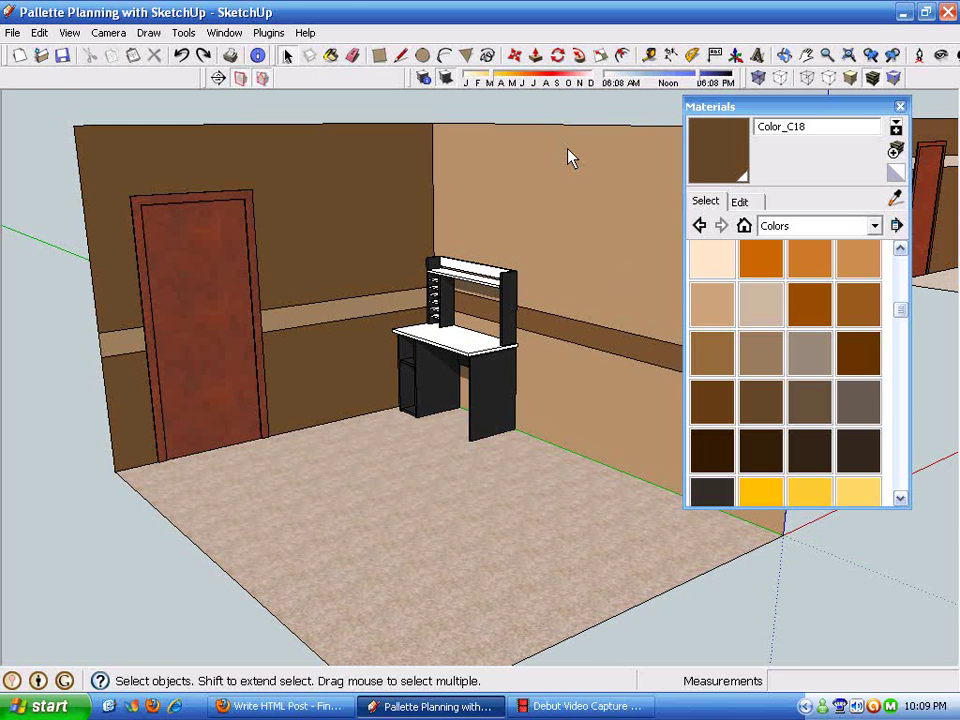
pyautogui.click(895, 200)
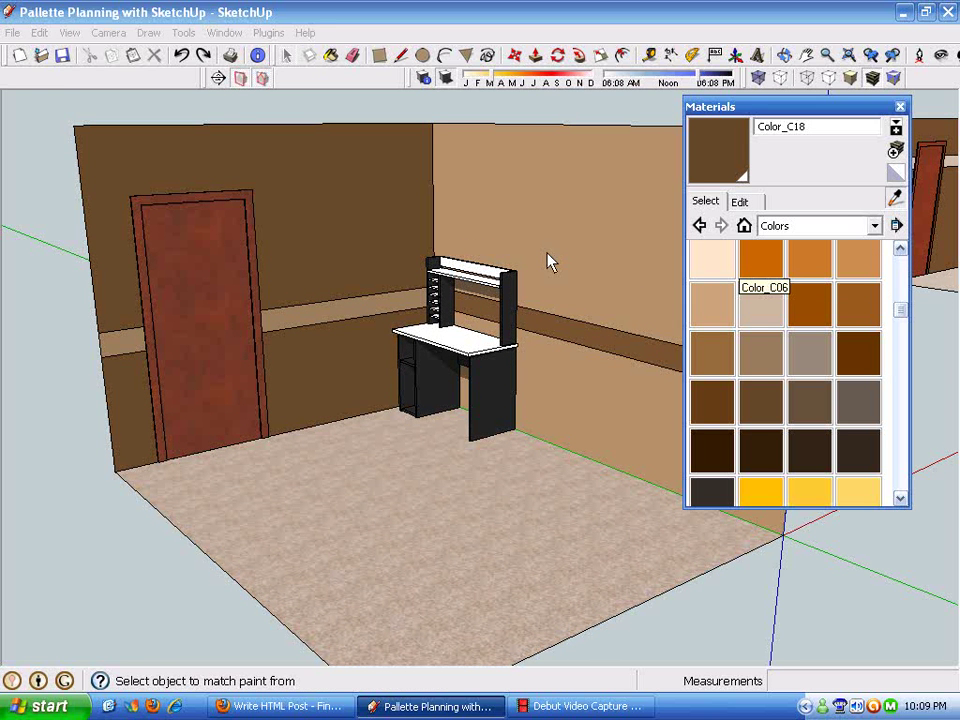
pyautogui.click(553, 253)
pyautogui.click(740, 203)
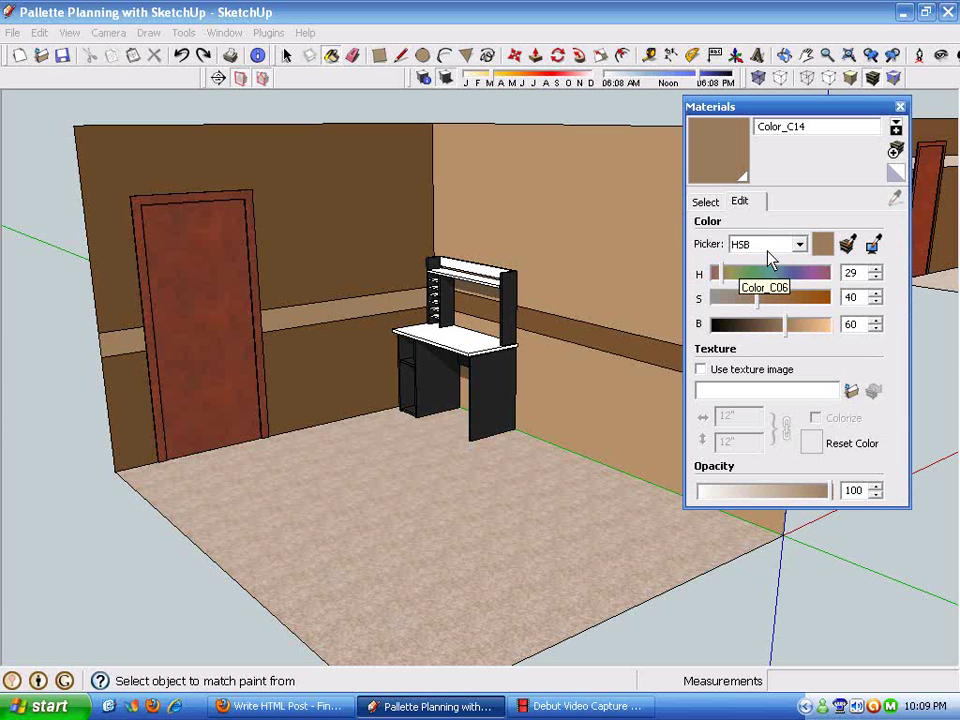
pyautogui.moveTo(783, 324); pyautogui.dragTo(803, 336)
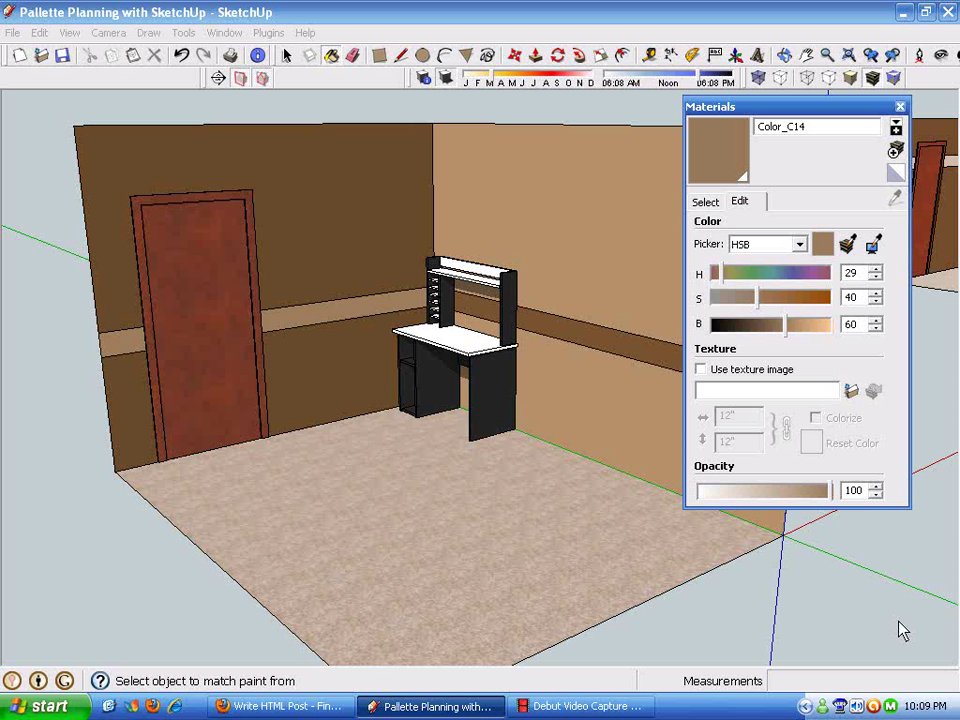
pyautogui.press('space')
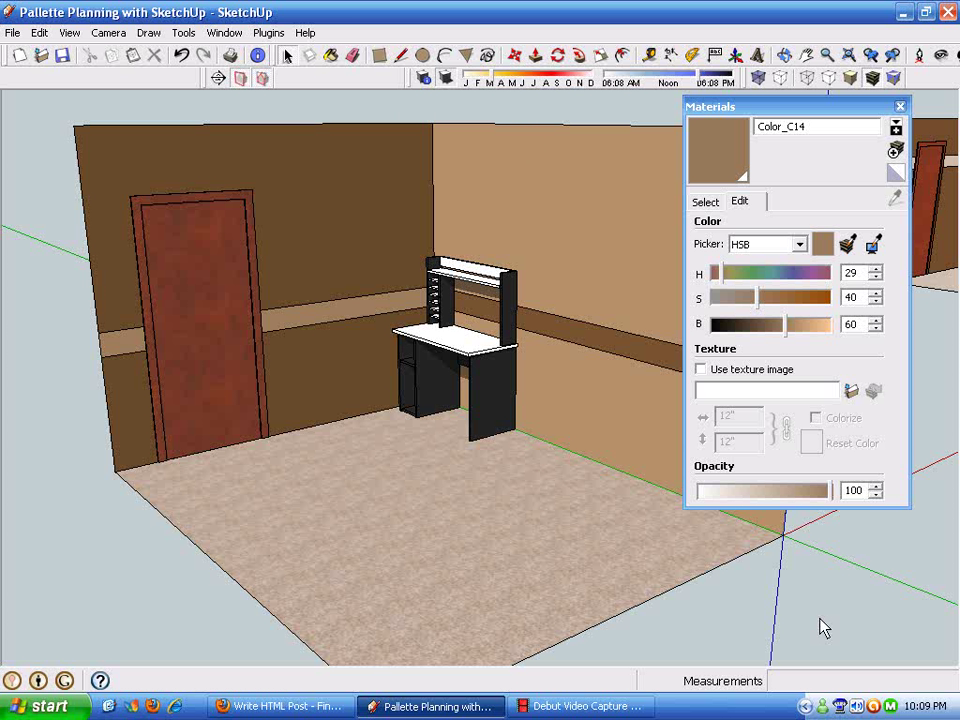
pyautogui.click(845, 120)
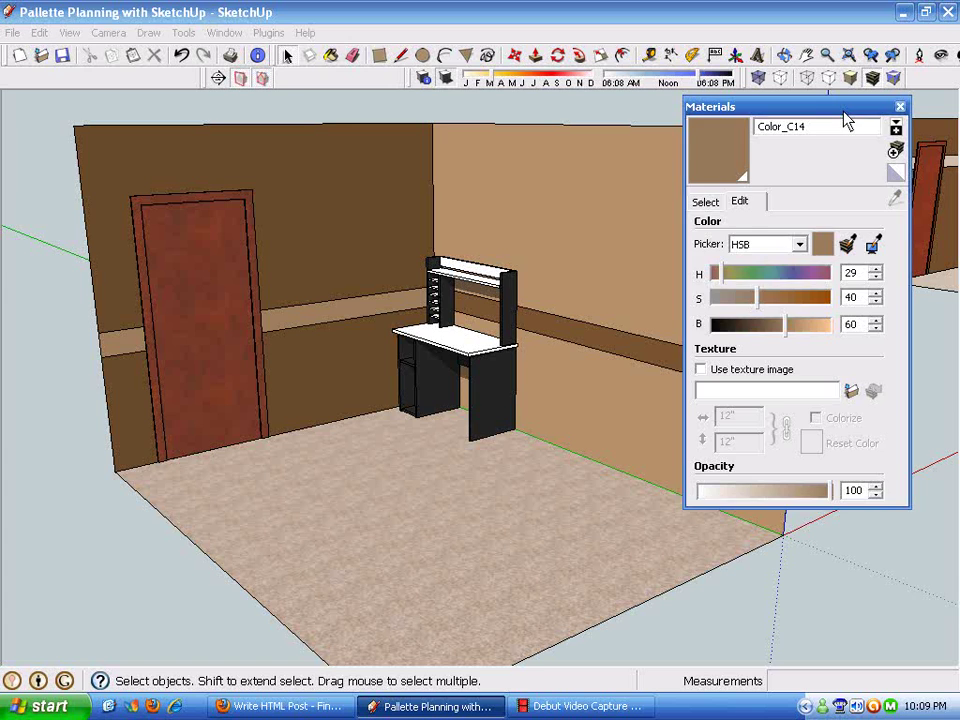
pyautogui.click(845, 107)
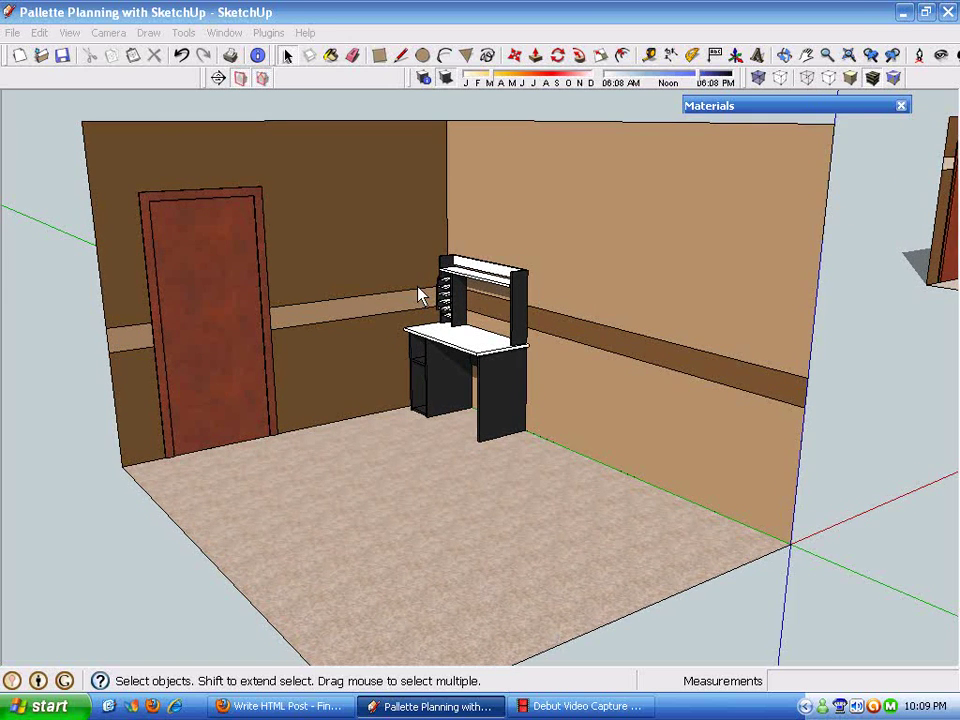
pyautogui.click(901, 105)
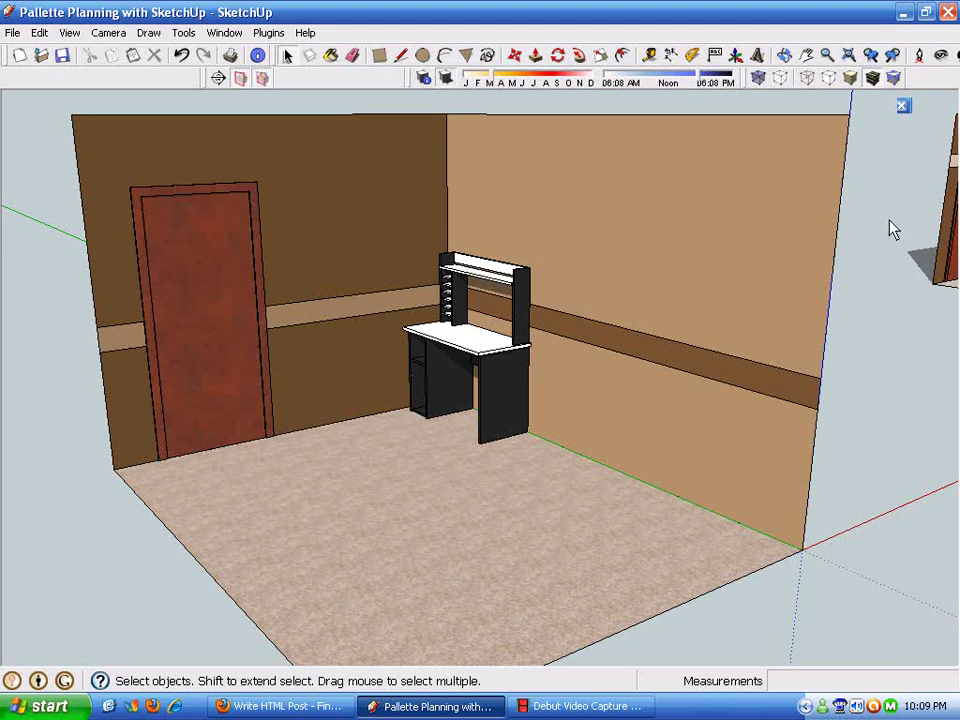
# Examine the first room's brown walls, contrasting stripe, door and white-topped desk from several distances and angles
pyautogui.scroll(-2, 553, 474)
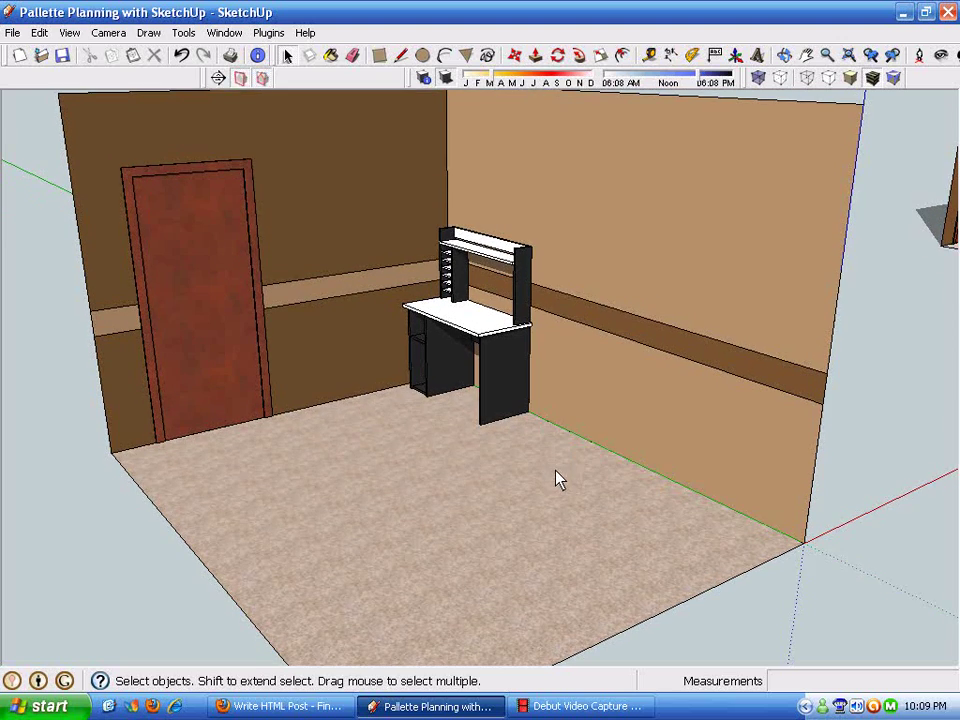
pyautogui.scroll(2, 600, 477)
pyautogui.scroll(-2, 570, 485)
pyautogui.scroll(2, 538, 504)
pyautogui.scroll(-2, 524, 538)
pyautogui.scroll(2, 421, 350)
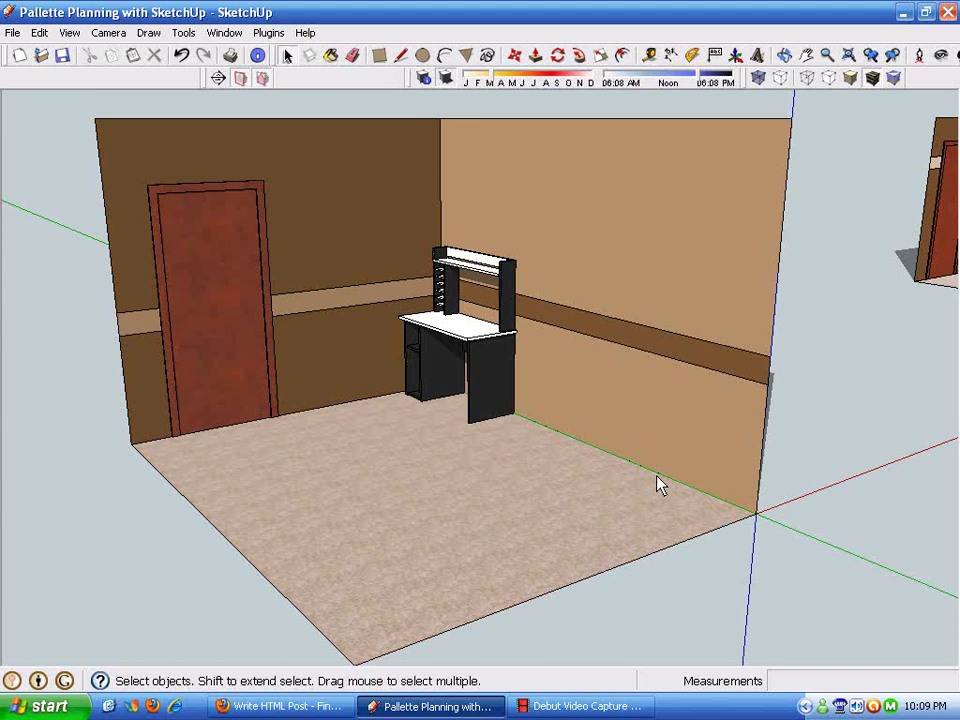
pyautogui.scroll(2, 660, 484)
pyautogui.scroll(-2, 364, 422)
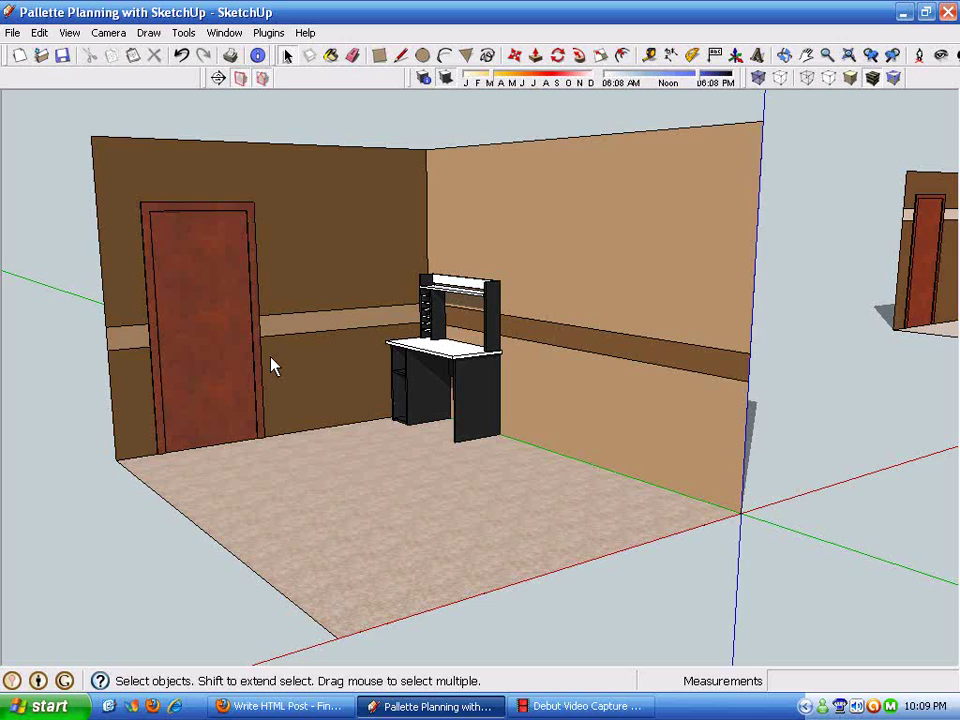
pyautogui.scroll(2, 287, 381)
# Examine the second room variant with the cream wall, two doors and wood-topped desk
pyautogui.moveTo(410, 300); pyautogui.dragTo(665, 452, button='middle')
pyautogui.scroll(-1, 300, 357)
pyautogui.scroll(-2, 668, 453)
pyautogui.scroll(4, 634, 471)
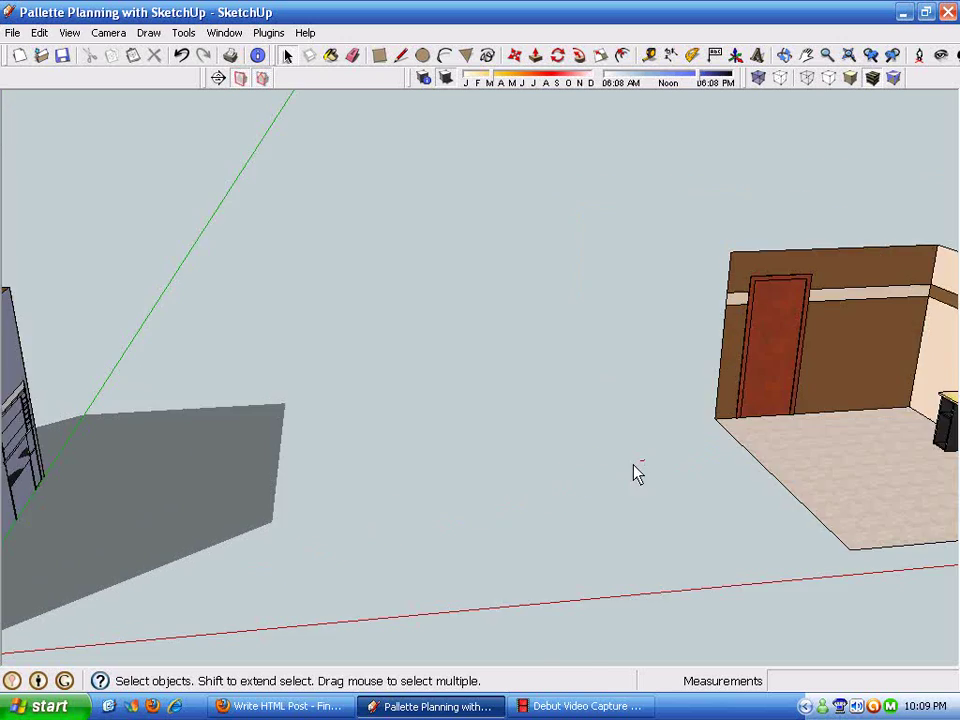
pyautogui.scroll(3, 376, 437)
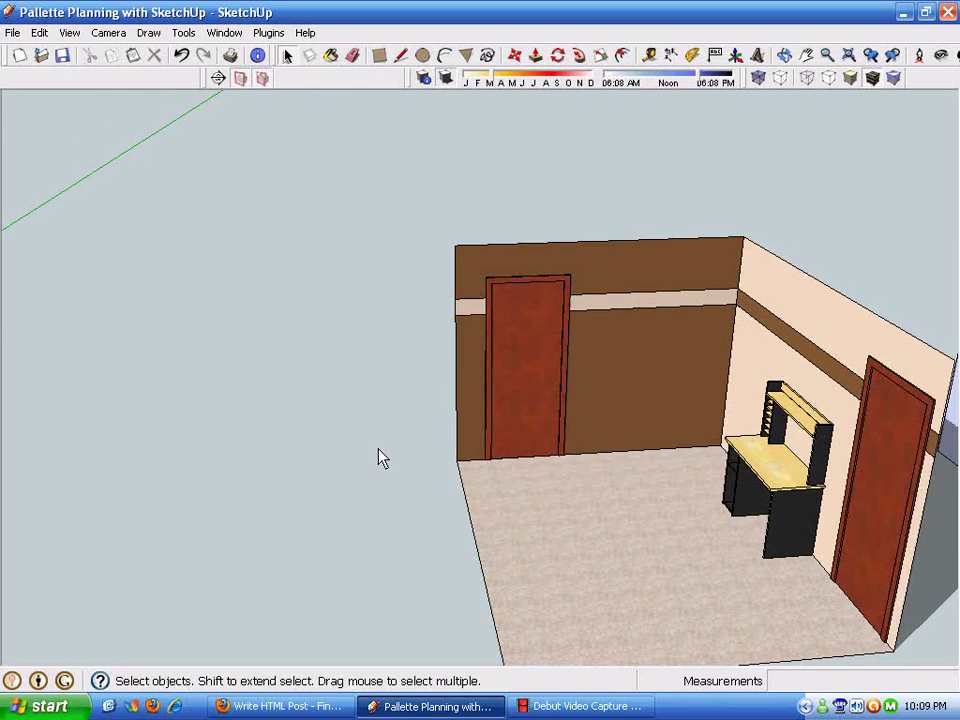
pyautogui.moveTo(506, 488); pyautogui.dragTo(546, 459, button='middle')
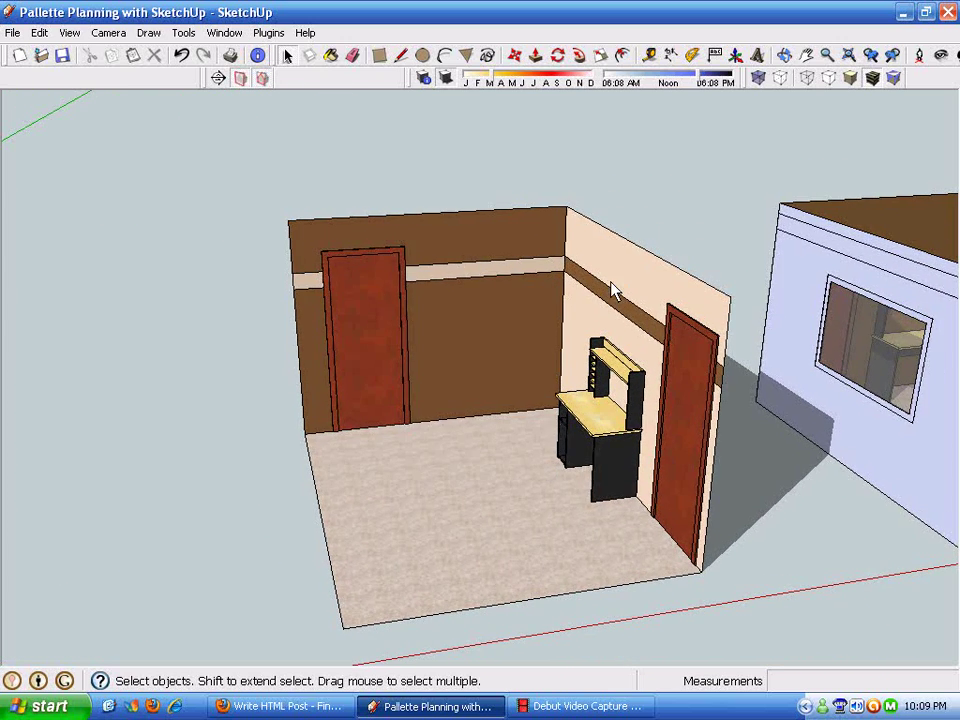
pyautogui.moveTo(611, 283); pyautogui.dragTo(585, 383, button='middle')
pyautogui.scroll(2, 586, 390)
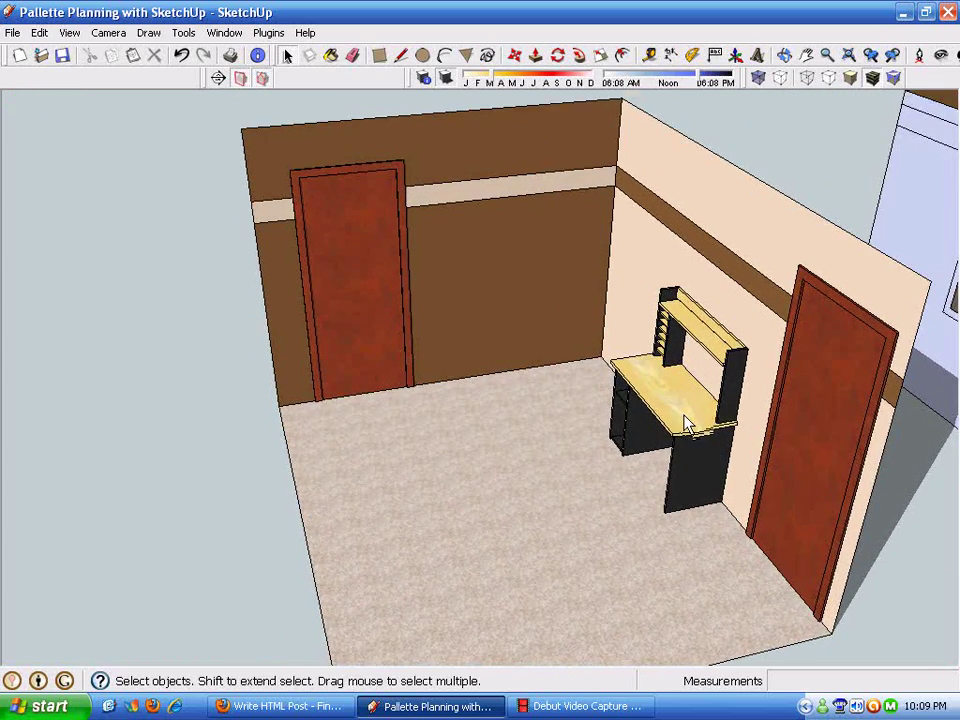
pyautogui.scroll(3, 688, 440)
pyautogui.moveTo(833, 518); pyautogui.dragTo(583, 316, button='middle')
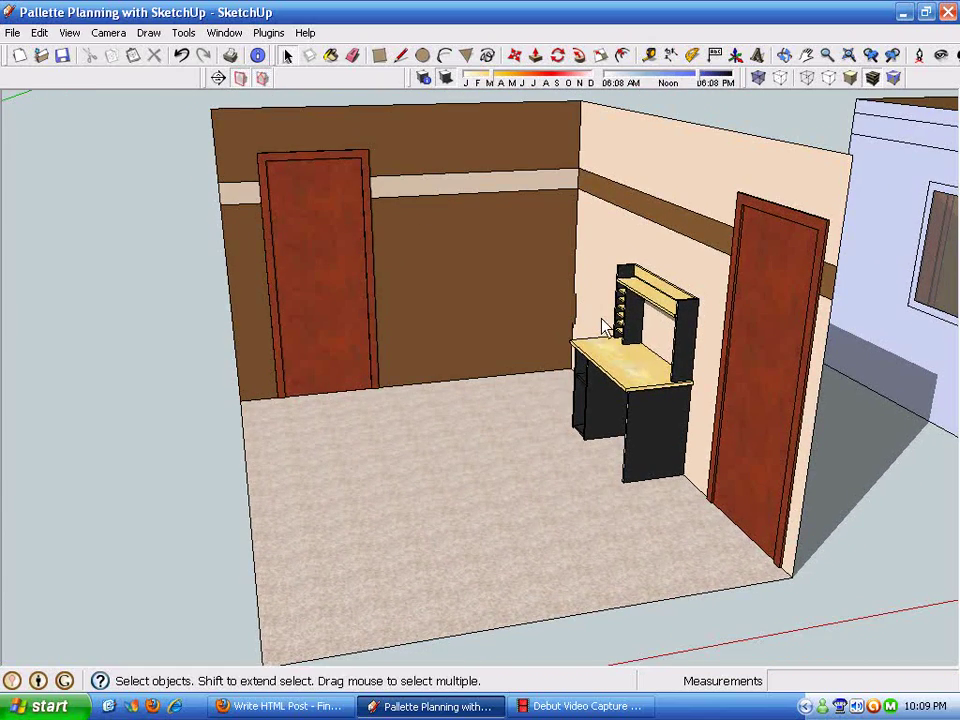
# Examine the two room variants with windows, comparing wall colours, top borders, sunlight and the valance above the window
pyautogui.scroll(-2, 485, 417)
pyautogui.moveTo(485, 417); pyautogui.dragTo(637, 392, button='middle')
pyautogui.moveTo(495, 429); pyautogui.dragTo(471, 189, button='middle')
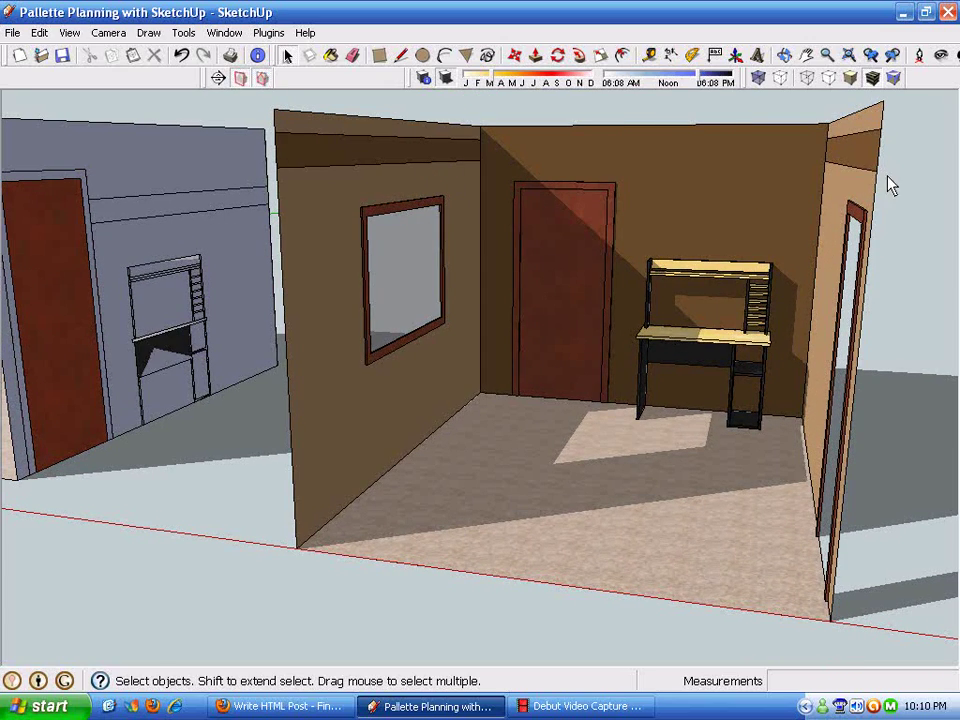
pyautogui.moveTo(890, 185); pyautogui.dragTo(668, 379, button='middle')
pyautogui.scroll(-5, 670, 388)
pyautogui.scroll(3, 670, 388)
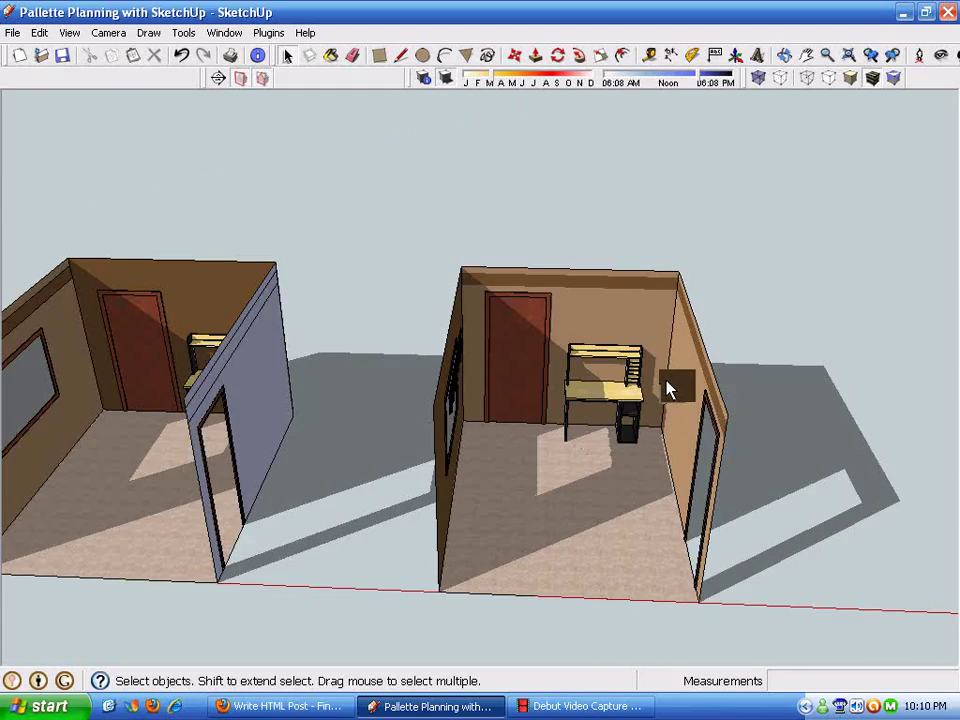
pyautogui.scroll(3, 668, 389)
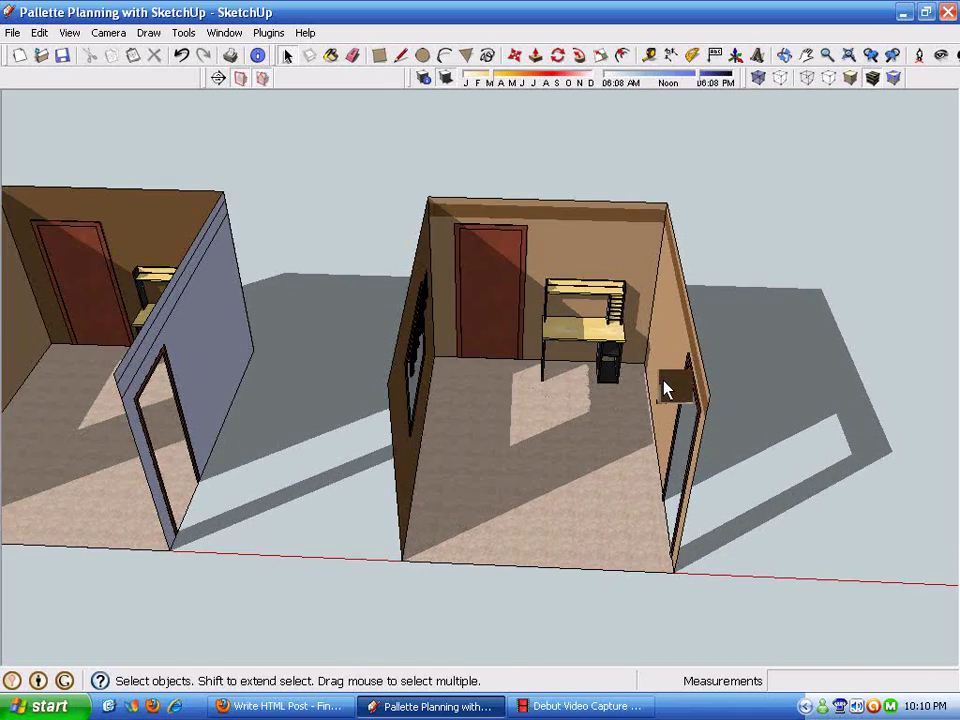
pyautogui.scroll(4, 666, 388)
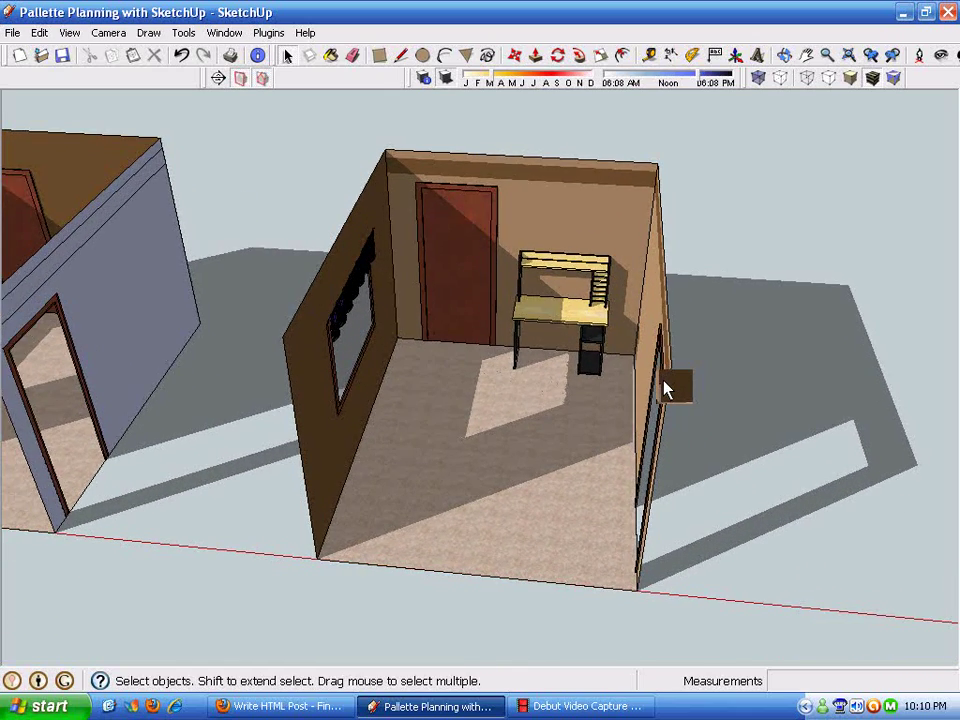
pyautogui.scroll(4, 666, 389)
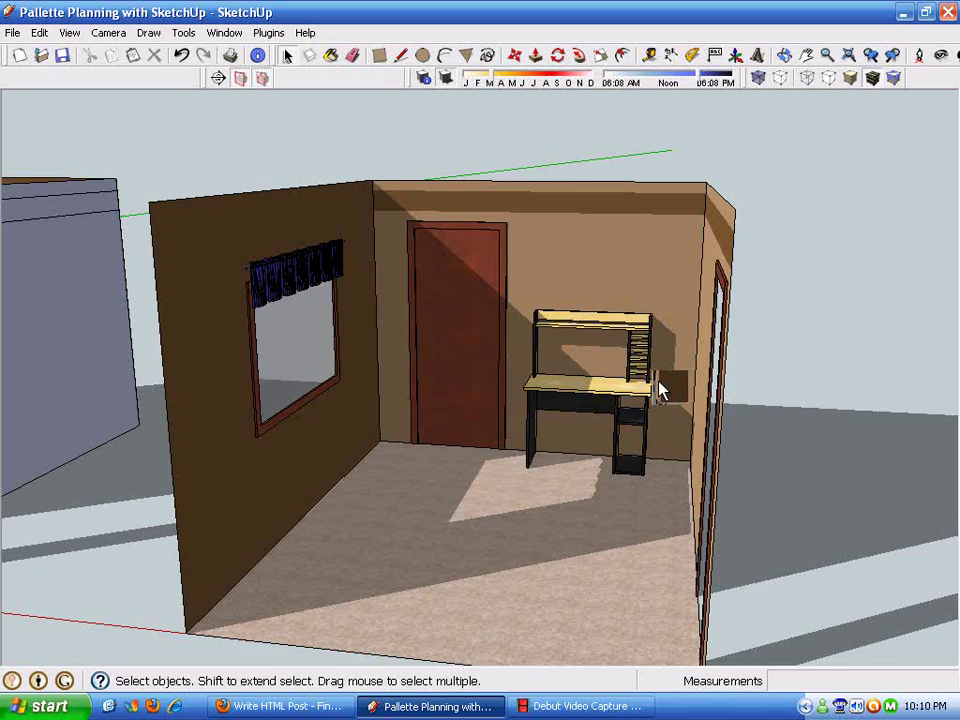
pyautogui.moveTo(658, 382)
pyautogui.mouseDown(button='middle')
pyautogui.moveTo(344, 270)
pyautogui.moveTo(611, 378)
pyautogui.mouseUp(button='middle')
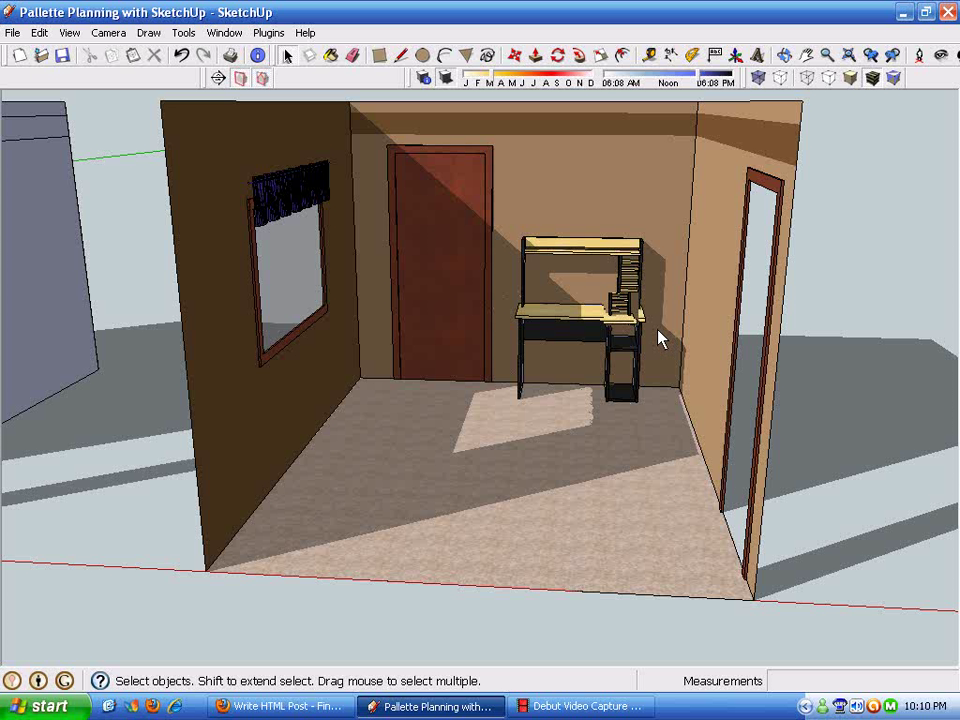
pyautogui.hotkey('ctrl', 'z')
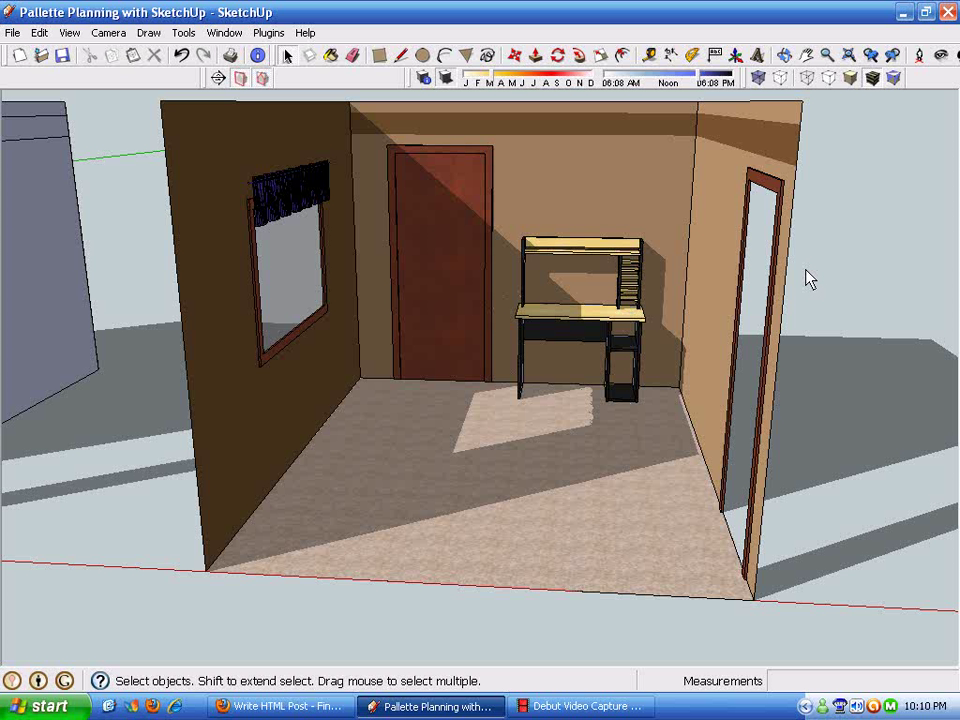
# Move the whole white-desk room about 256 inches along the red axis towards the other rooms and deselect it
pyautogui.press('pagedown')
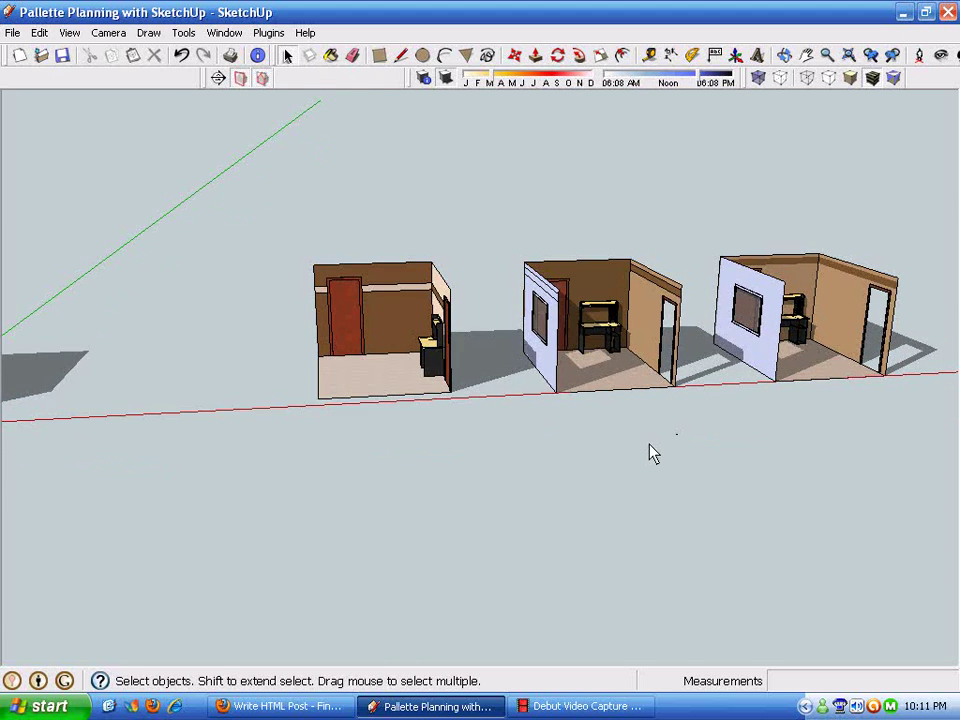
pyautogui.moveTo(93, 313); pyautogui.dragTo(418, 520)
pyautogui.click(516, 57)
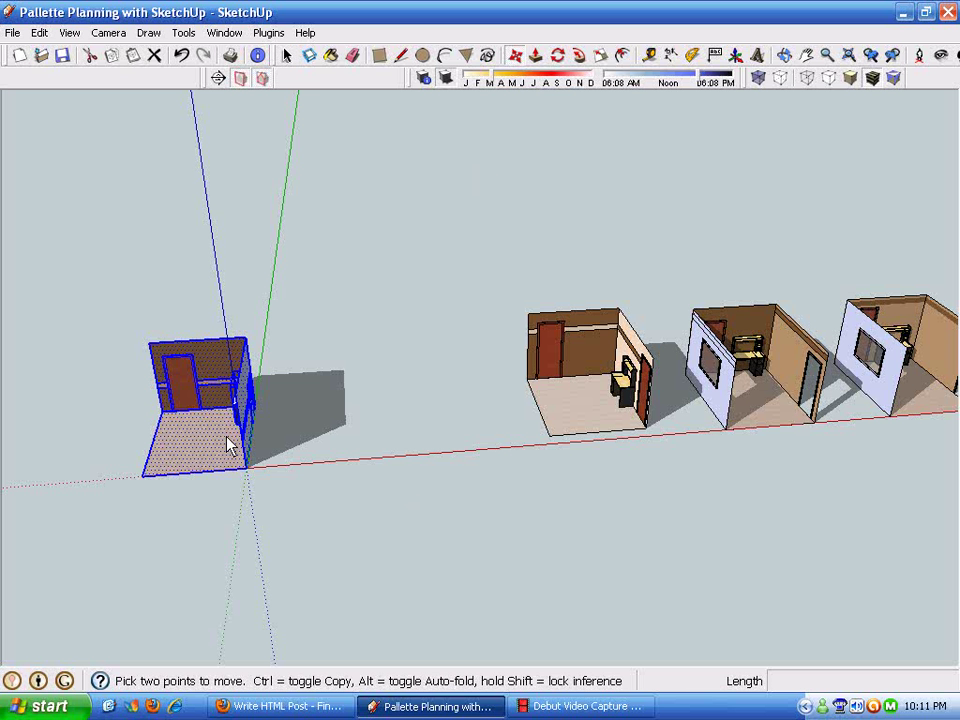
pyautogui.click(141, 476)
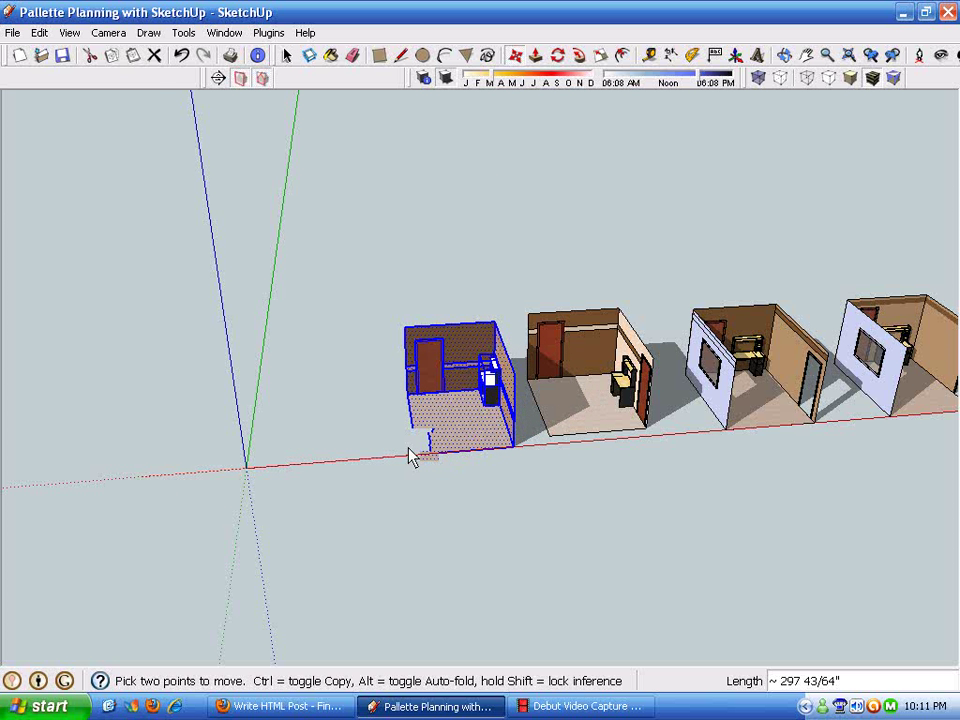
pyautogui.click(373, 456)
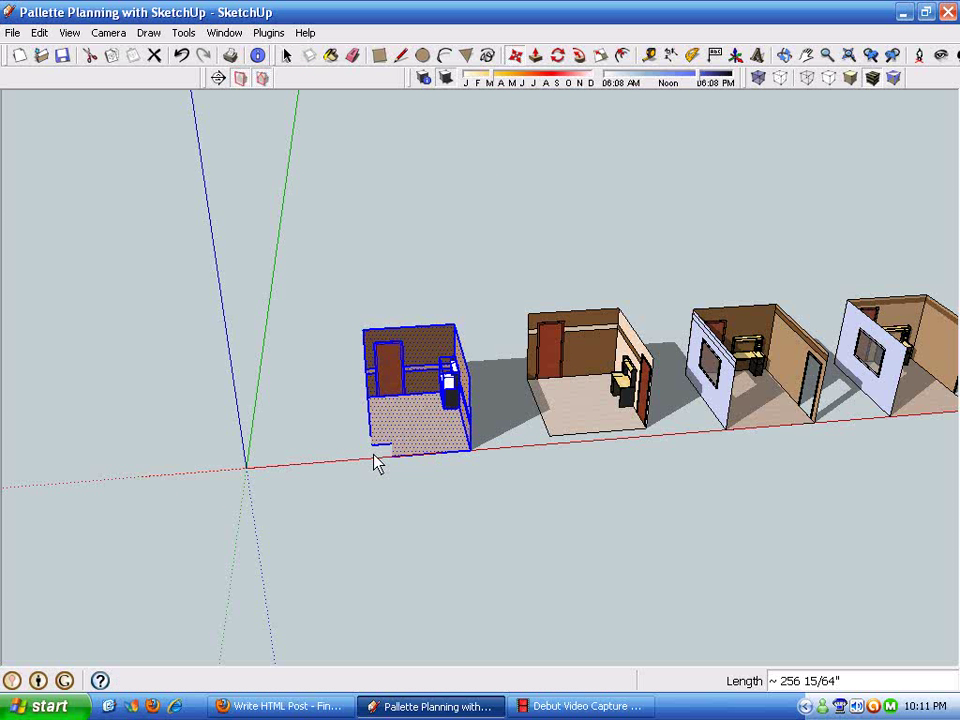
pyautogui.press('space')
pyautogui.click(630, 513)
# Review the row of four rooms and compare the last two windowed rooms up close
pyautogui.scroll(1, 586, 513)
pyautogui.scroll(4, 588, 520)
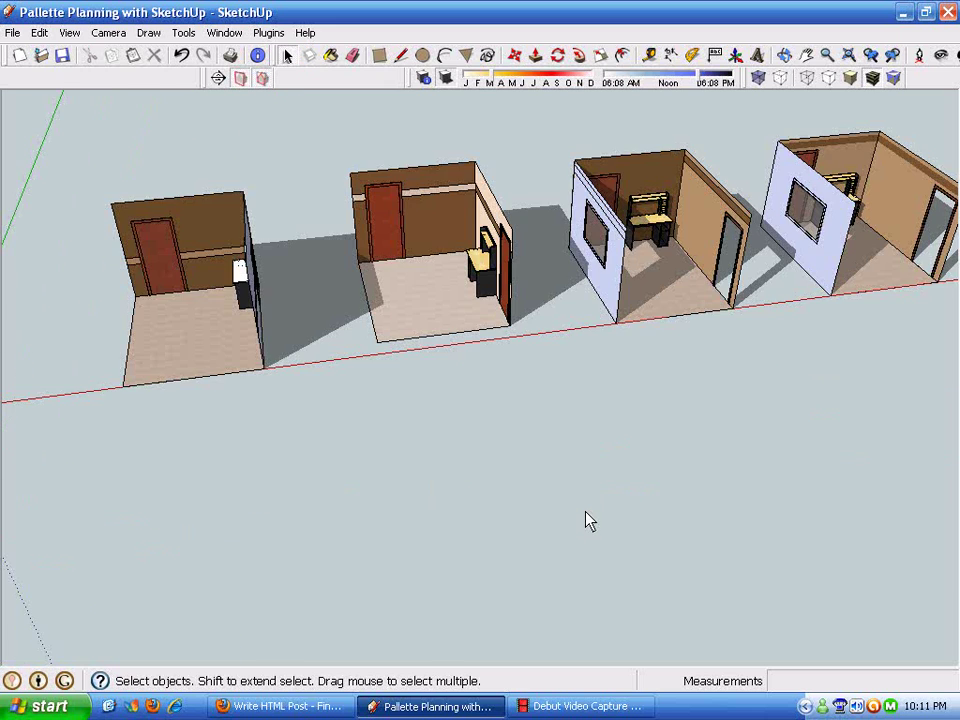
pyautogui.moveTo(588, 520); pyautogui.dragTo(672, 408, button='middle')
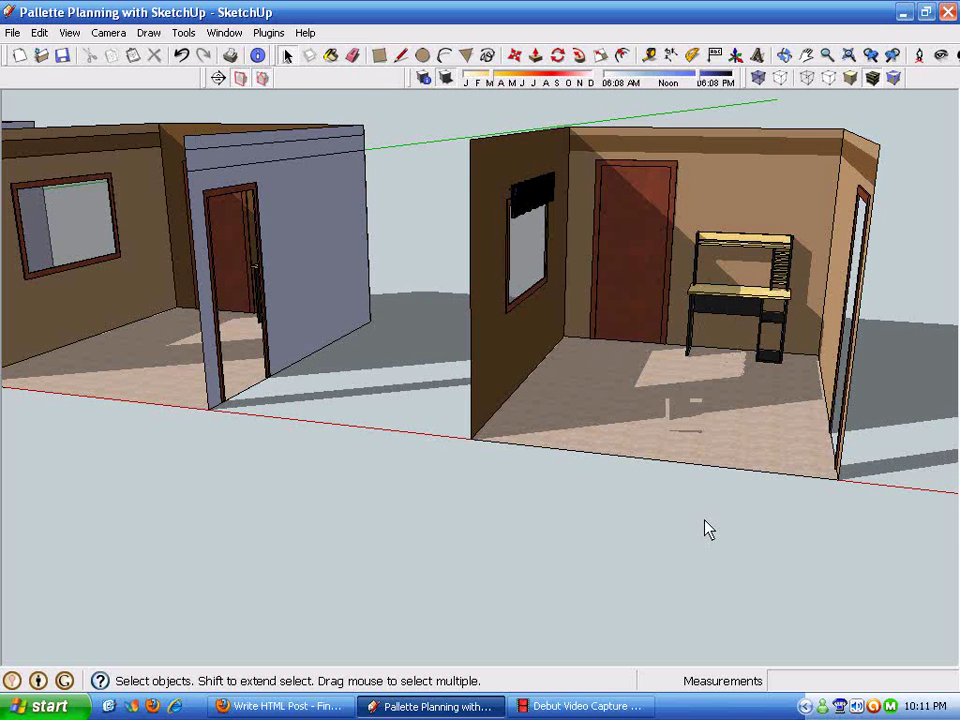
pyautogui.moveTo(629, 549); pyautogui.dragTo(624, 543, button='middle')
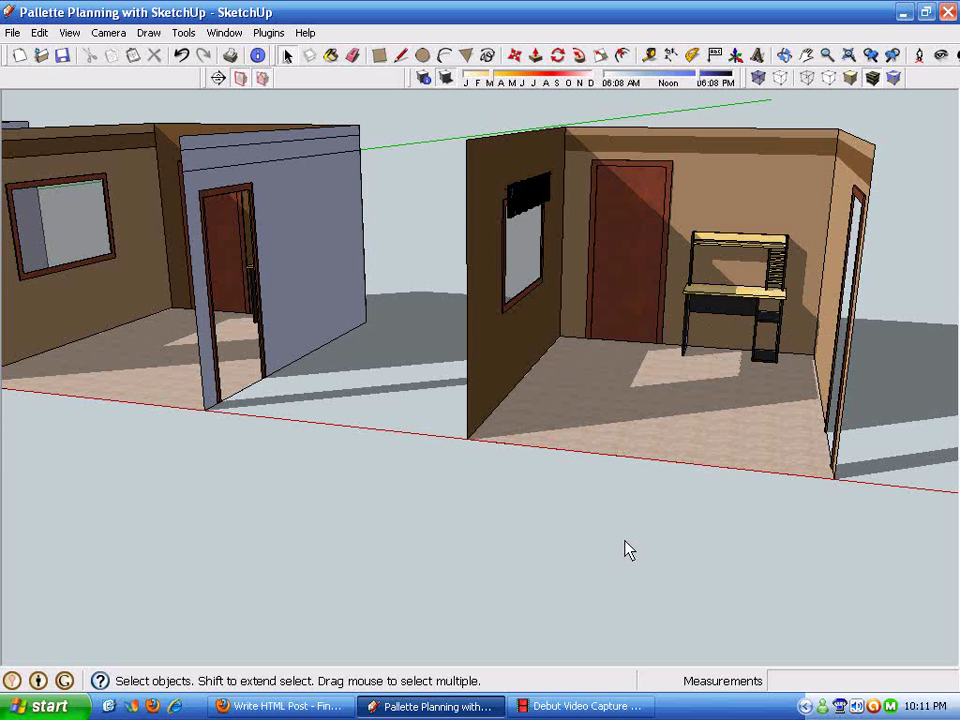